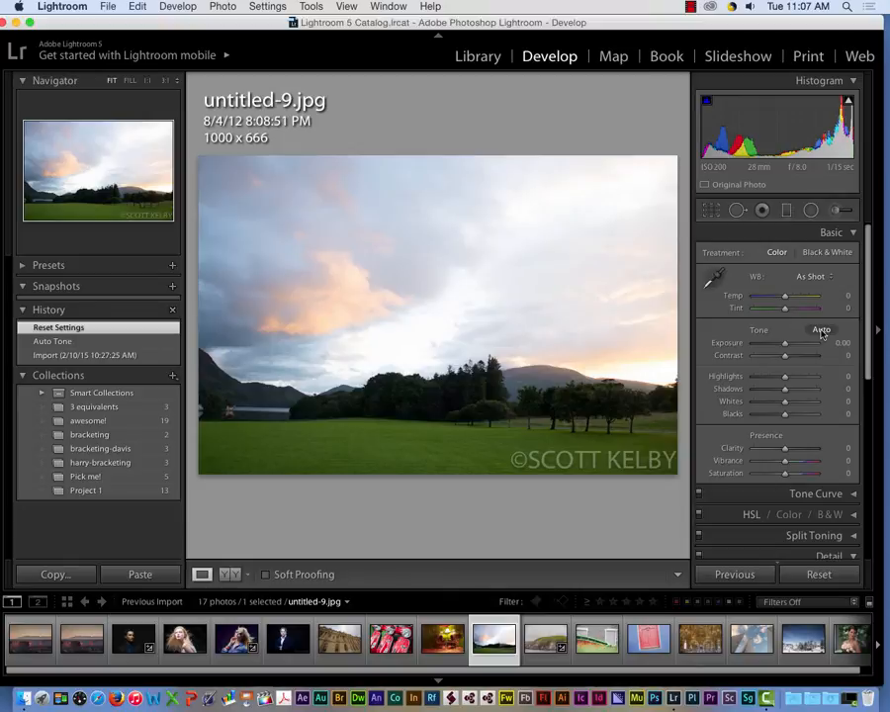
- Try Auto tone on the landscape photo, compare it side by side with the original, and reset the settings
left_click(820, 330)
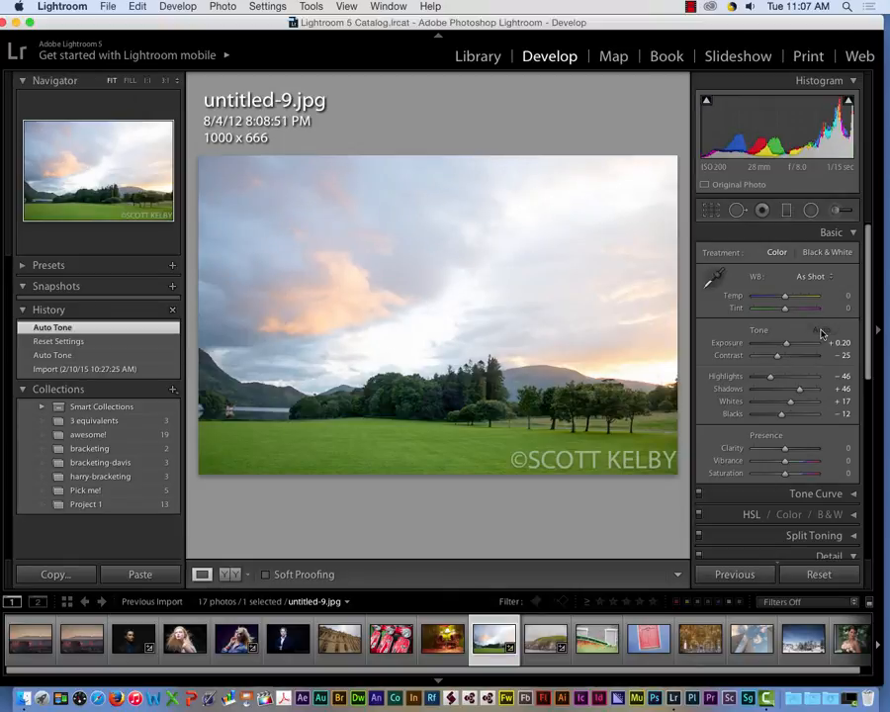
left_click(228, 573)
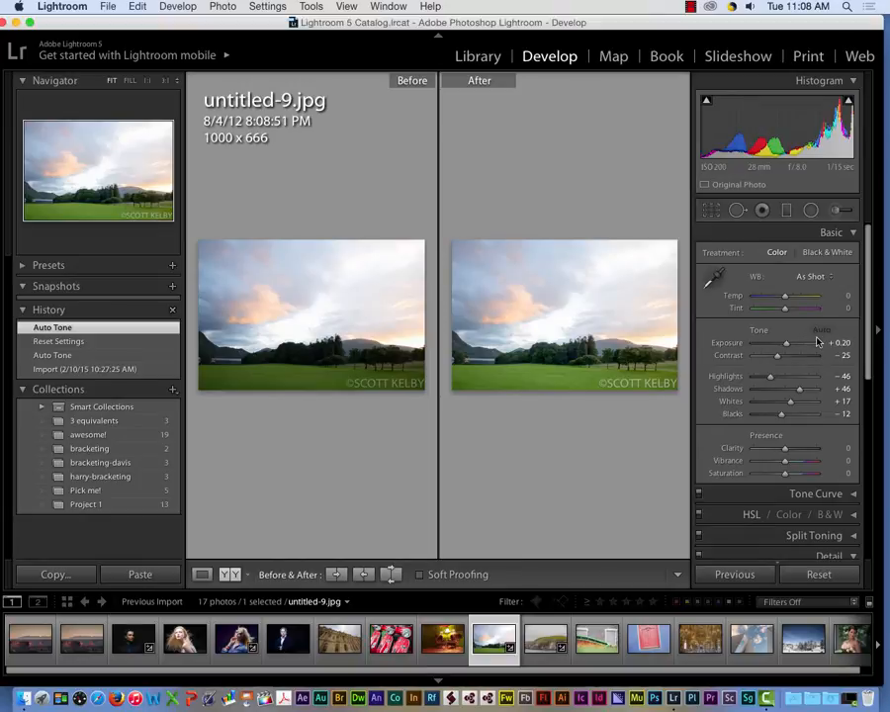
left_click(819, 574)
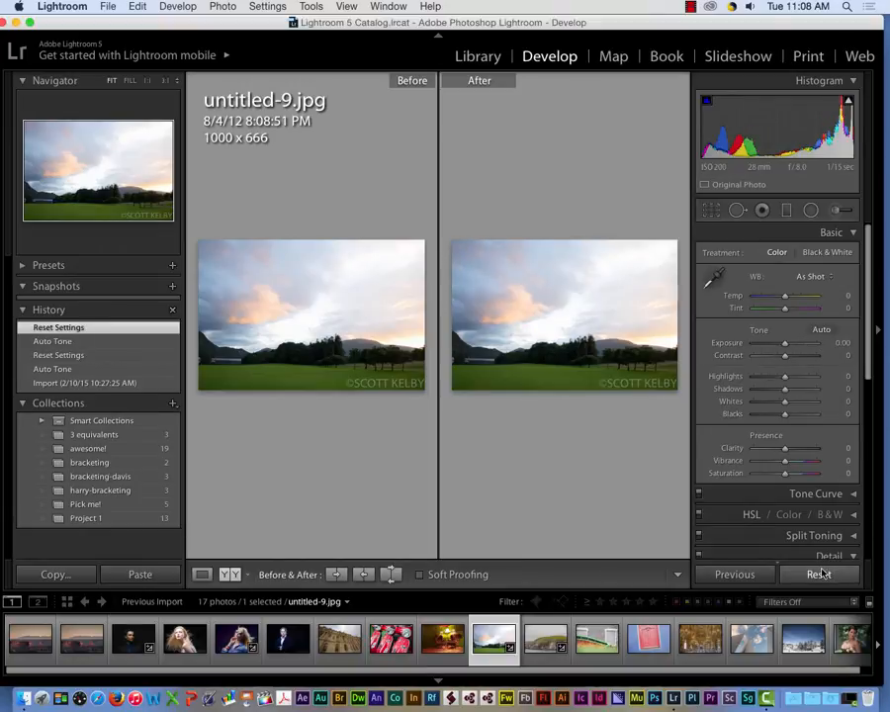
- Examine the dark tree line, orange clouds and bright sky up close in the Before and After versions
left_click(566, 377)
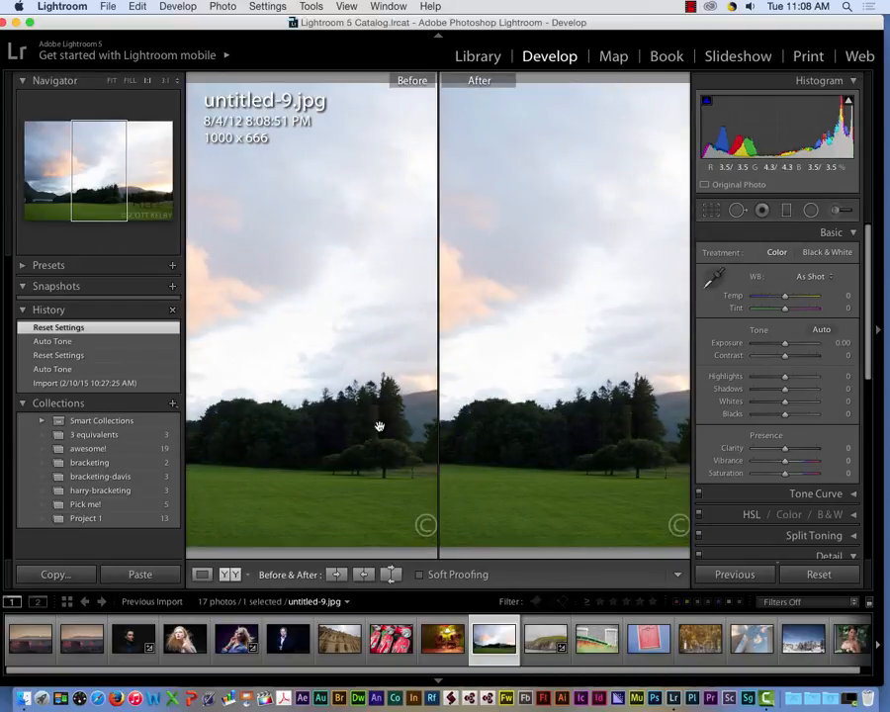
left_click_drag(287, 440, 394, 434)
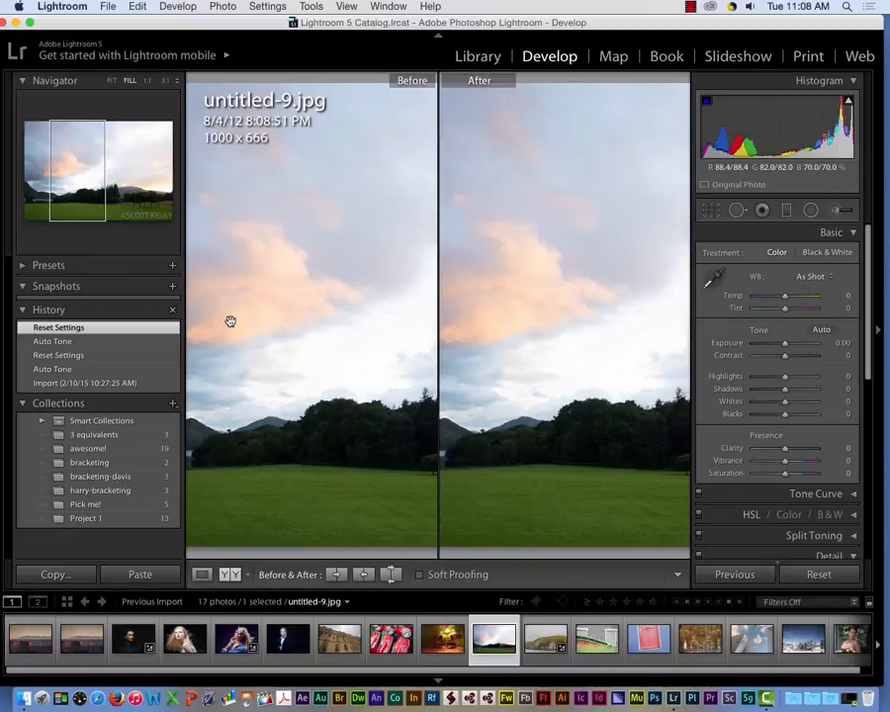
left_click_drag(230, 320, 467, 441)
left_click_drag(412, 442, 411, 440)
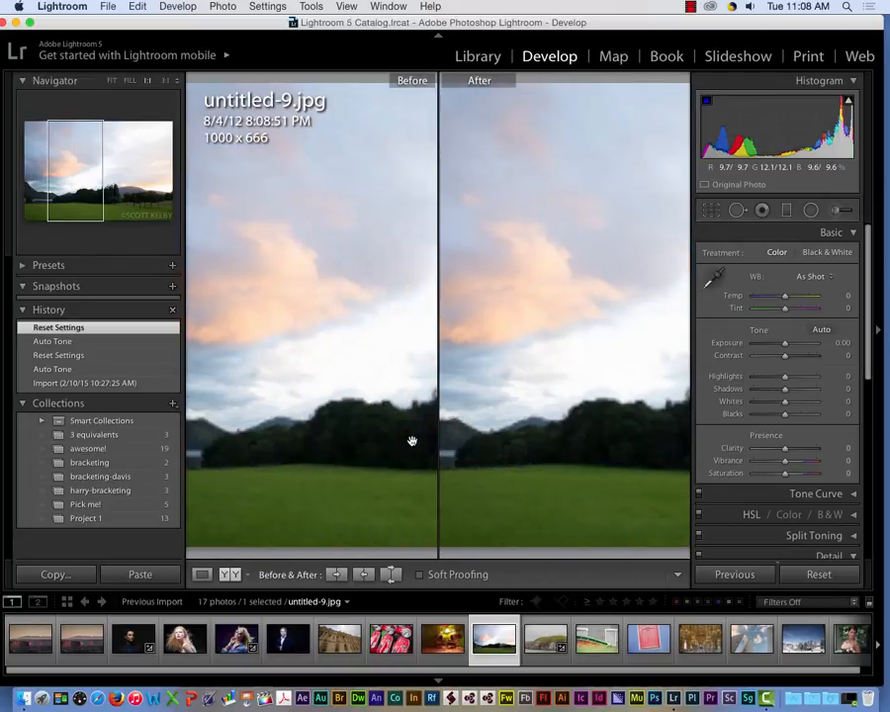
key("z")
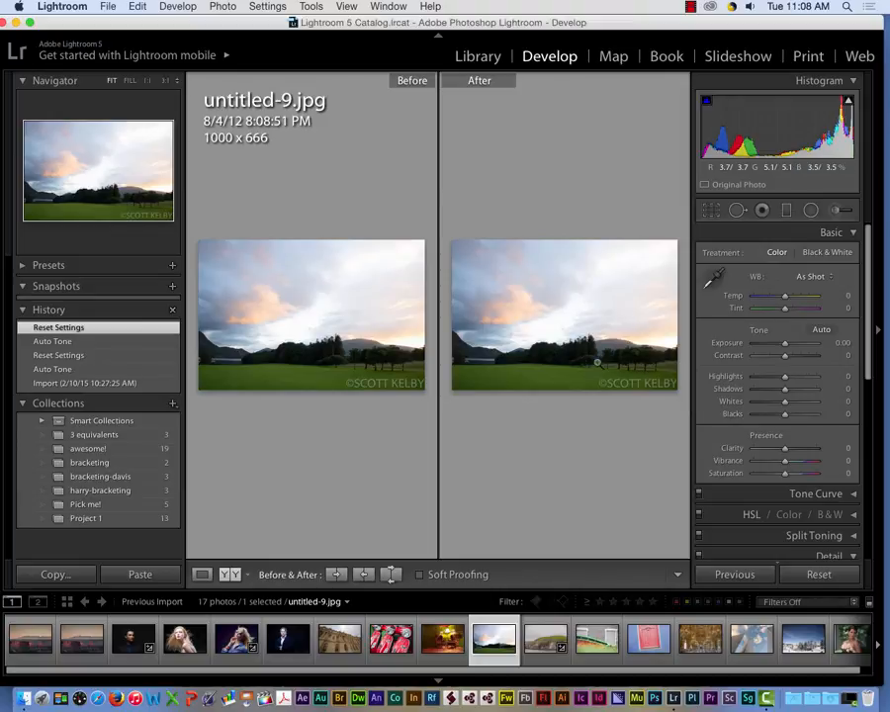
left_click(562, 352)
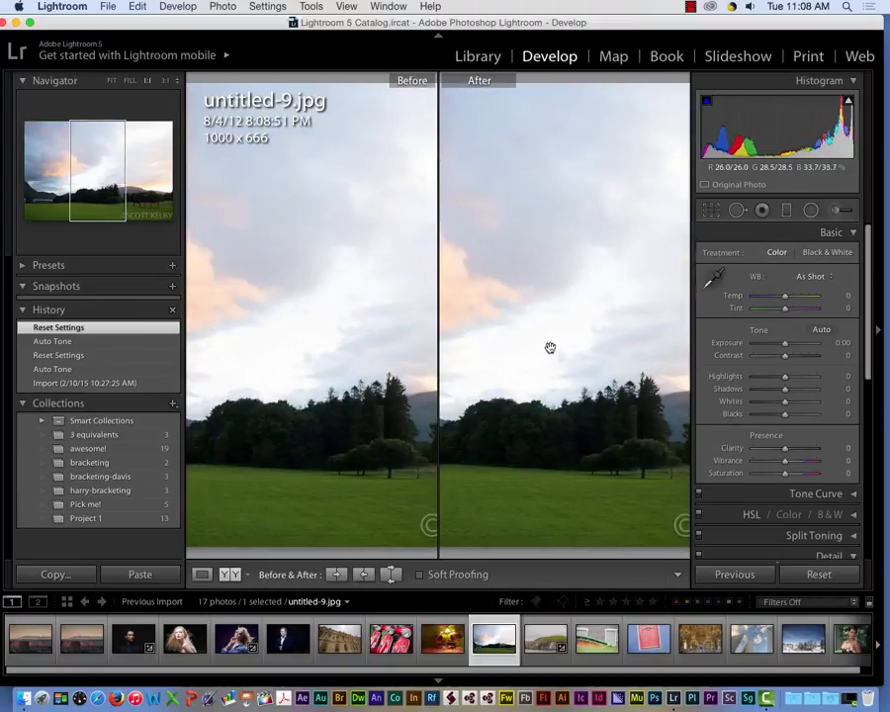
left_click_drag(586, 375, 592, 345)
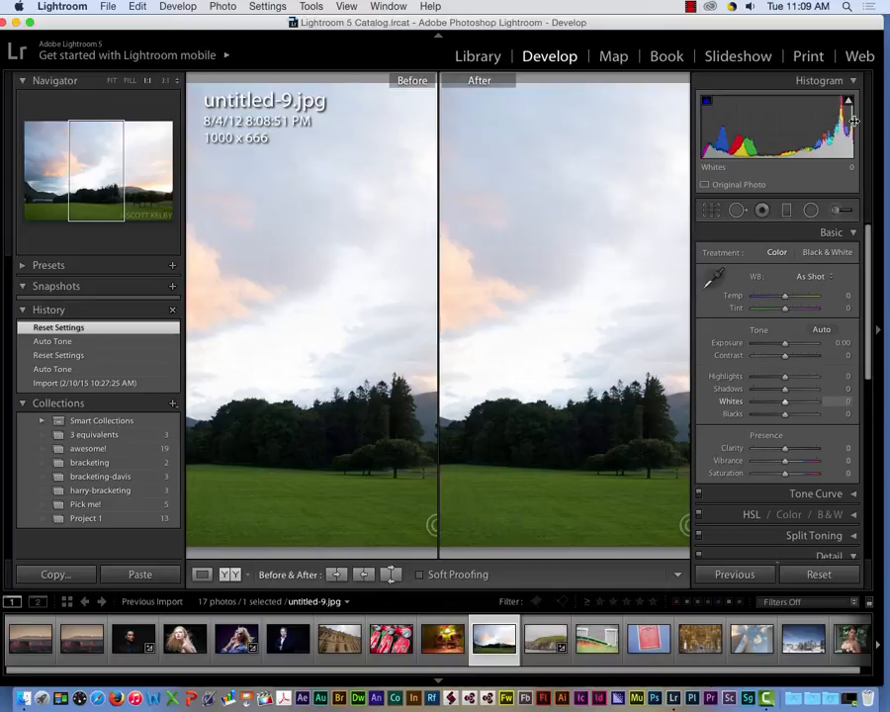
- Turn on the highlight and shadow clipping warnings and examine the sky, trees and horizon for clipped areas
mouse_move(848, 102)
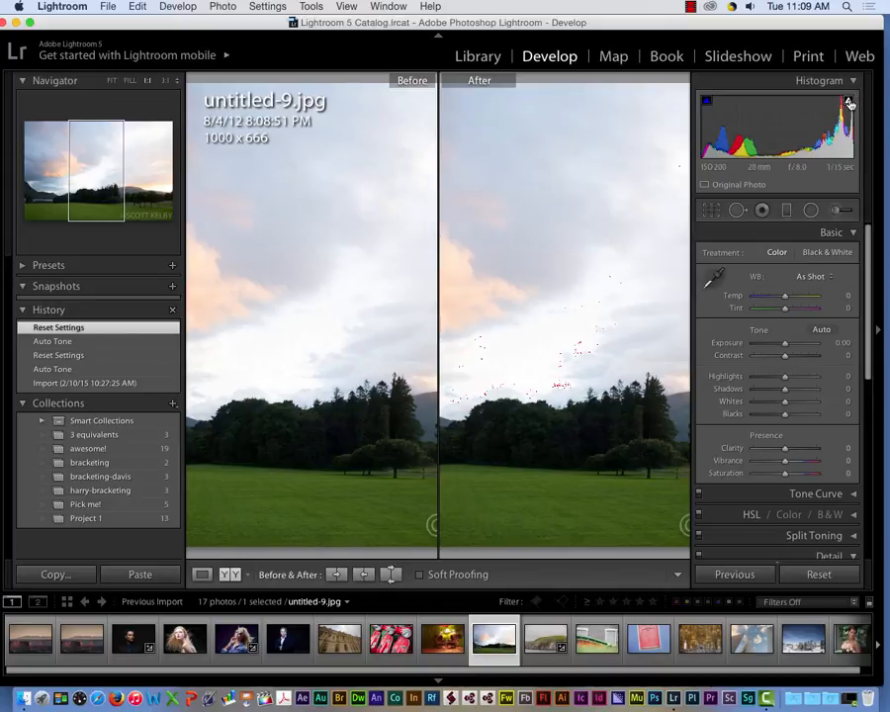
left_click(848, 102)
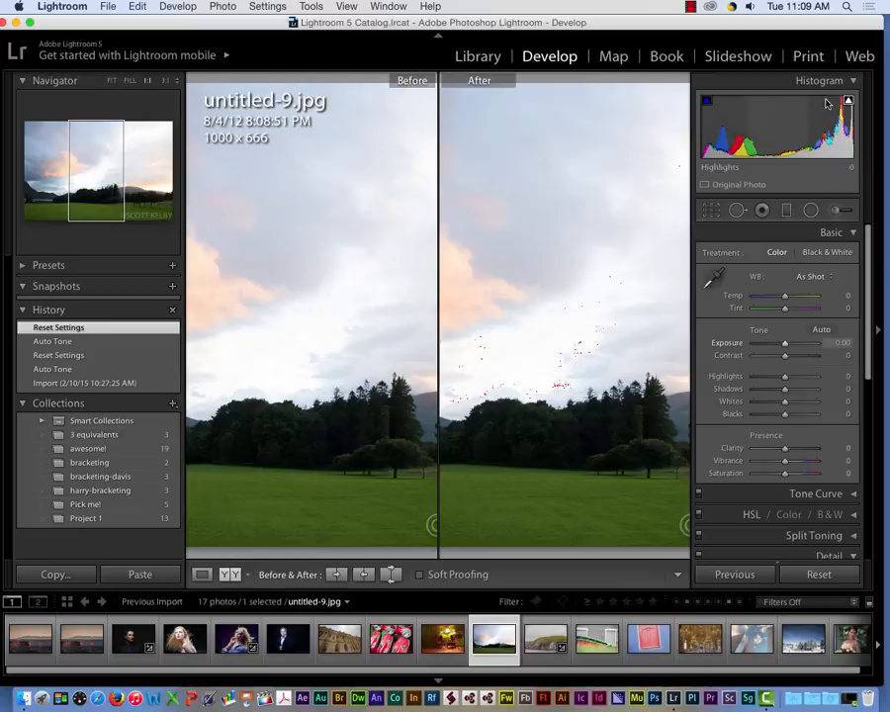
left_click(706, 101)
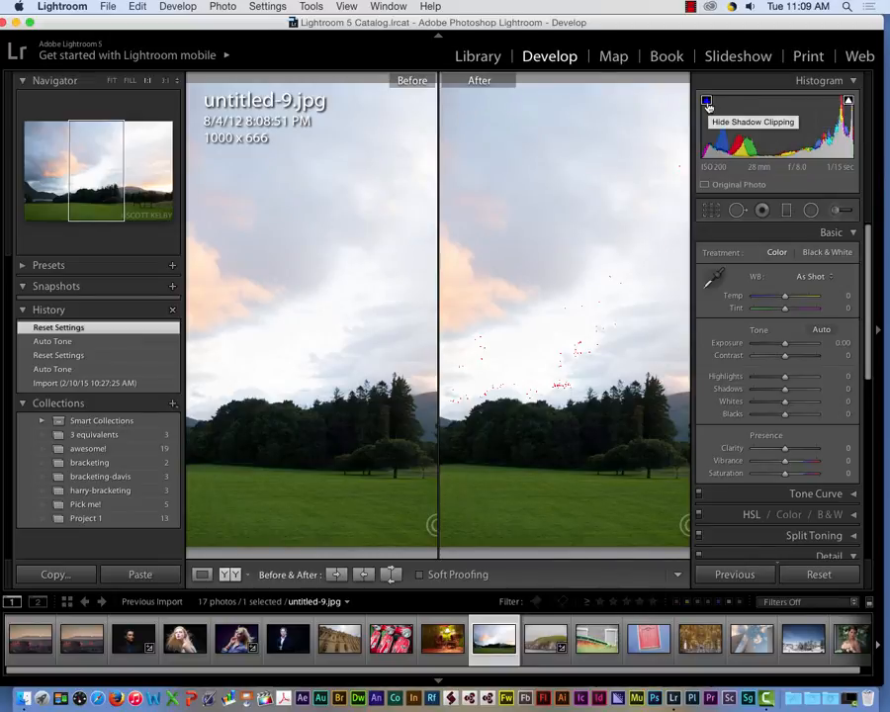
left_click(602, 413)
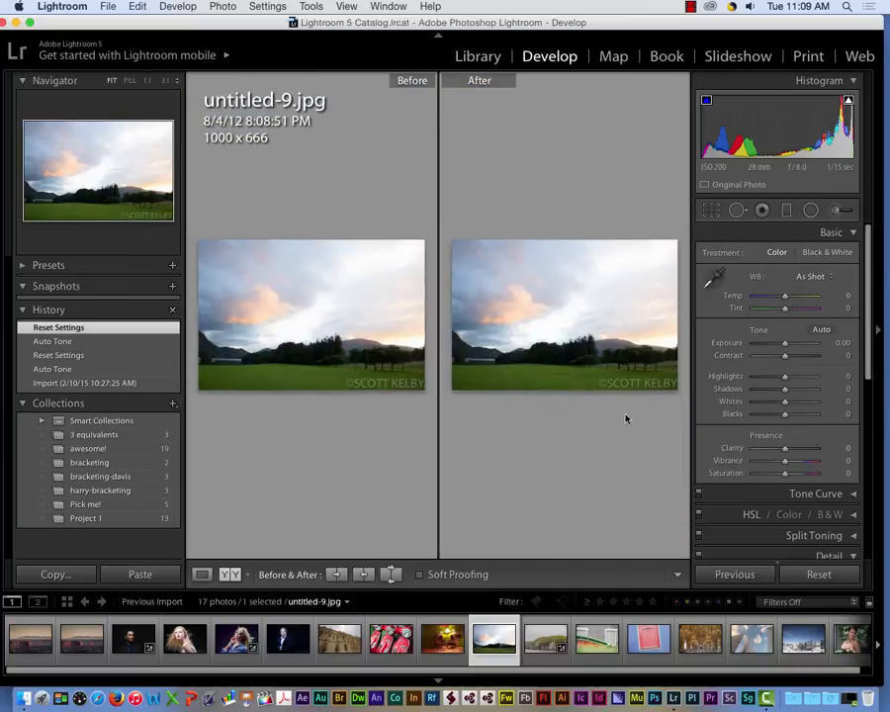
left_click(562, 367)
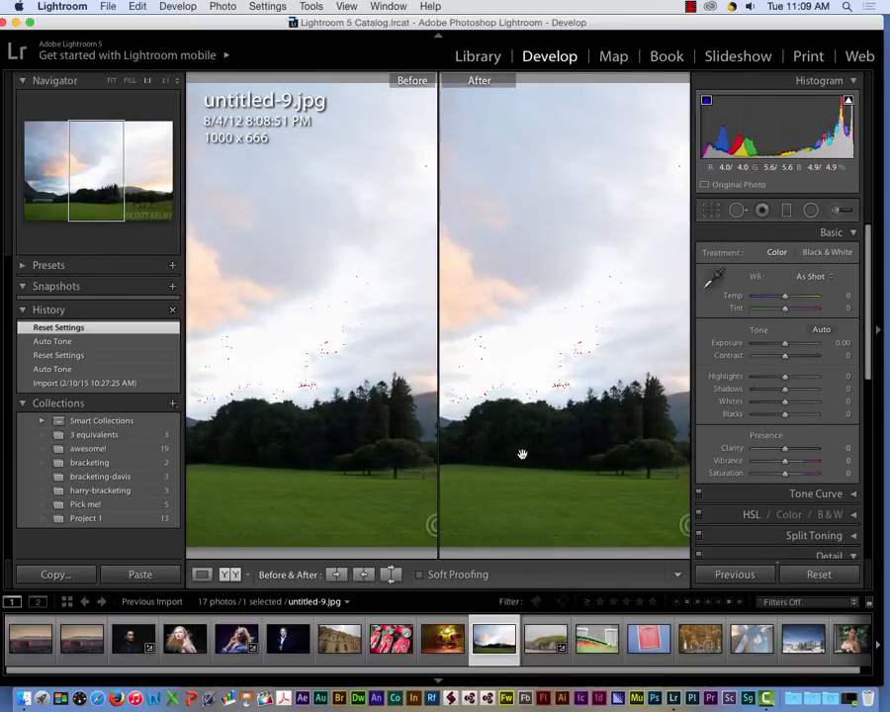
left_click_drag(522, 454, 550, 465)
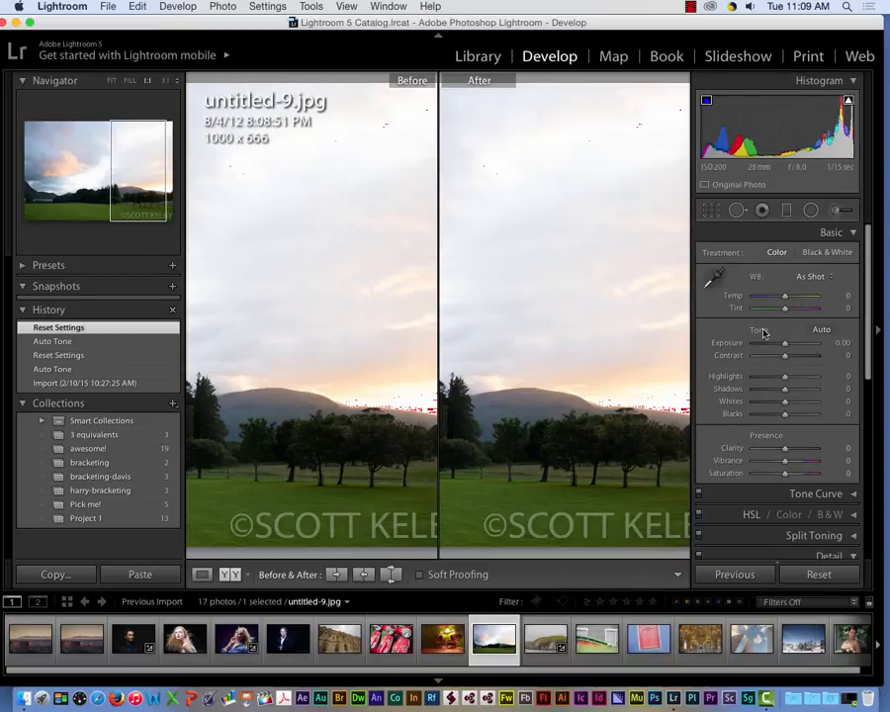
- Lower Highlights to -100 and compare the cloud detail with the original across the sky
left_click(612, 382)
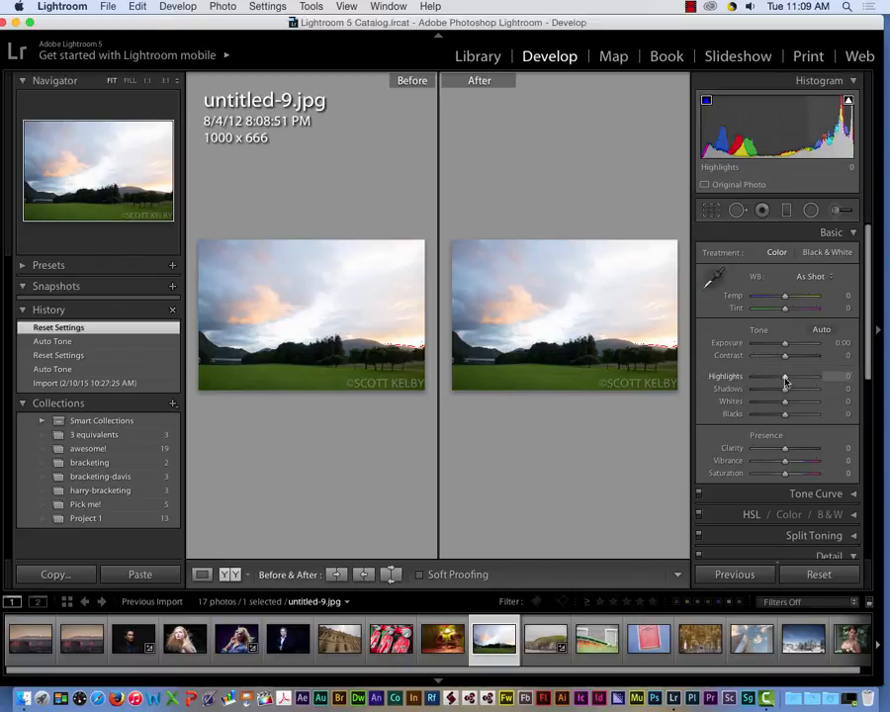
left_click_drag(784, 380, 740, 379)
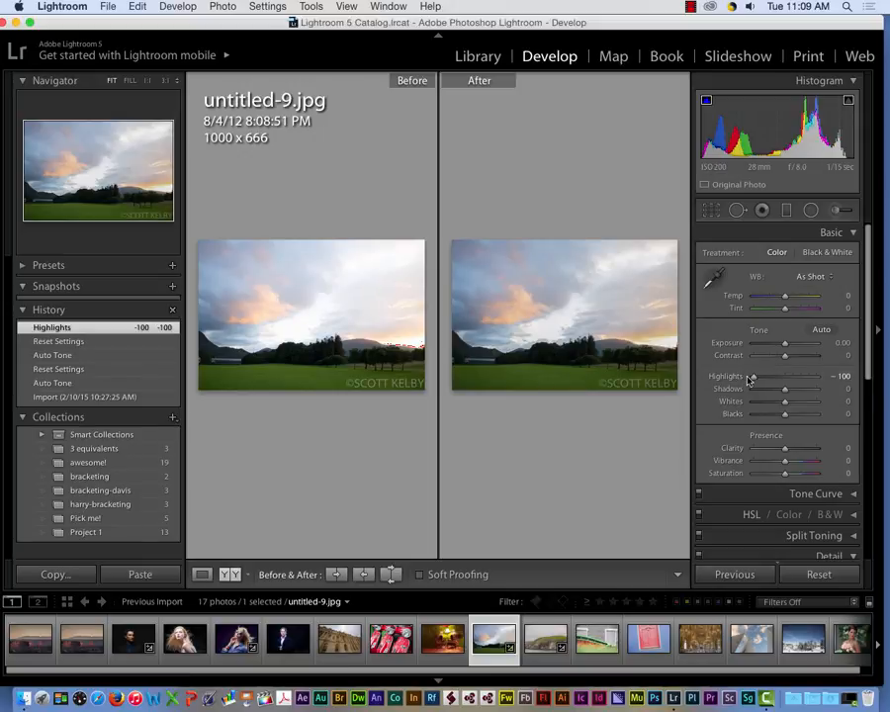
left_click(456, 382)
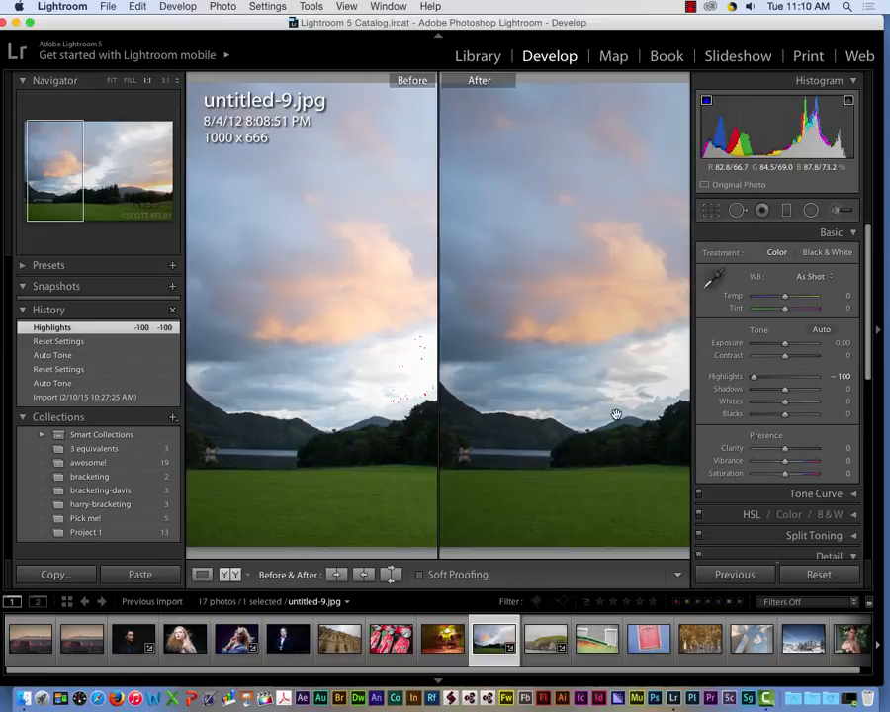
left_click_drag(615, 413, 494, 416)
left_click_drag(629, 413, 551, 421)
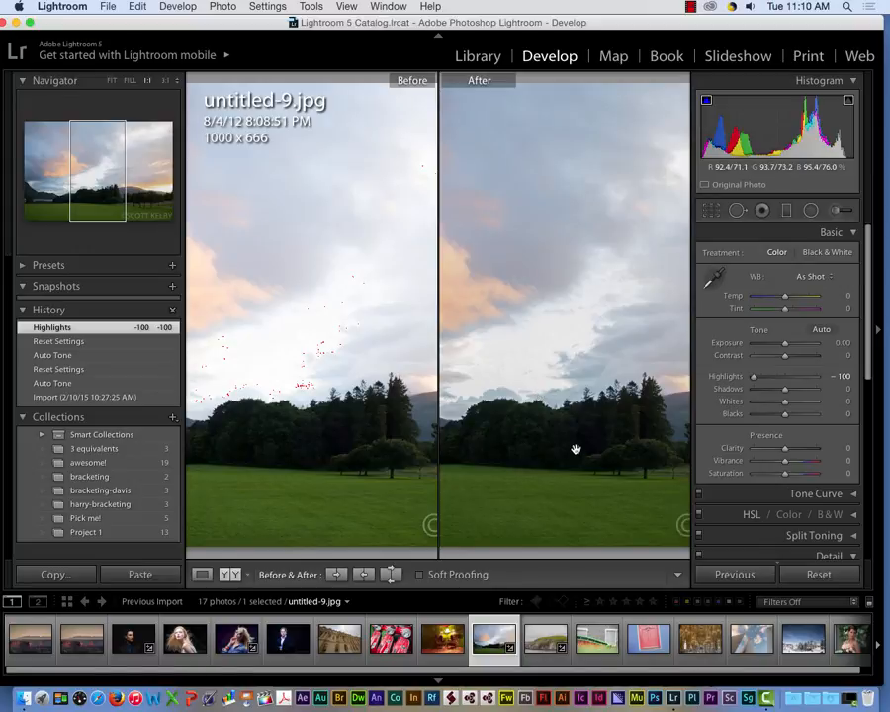
left_click_drag(618, 429, 590, 431)
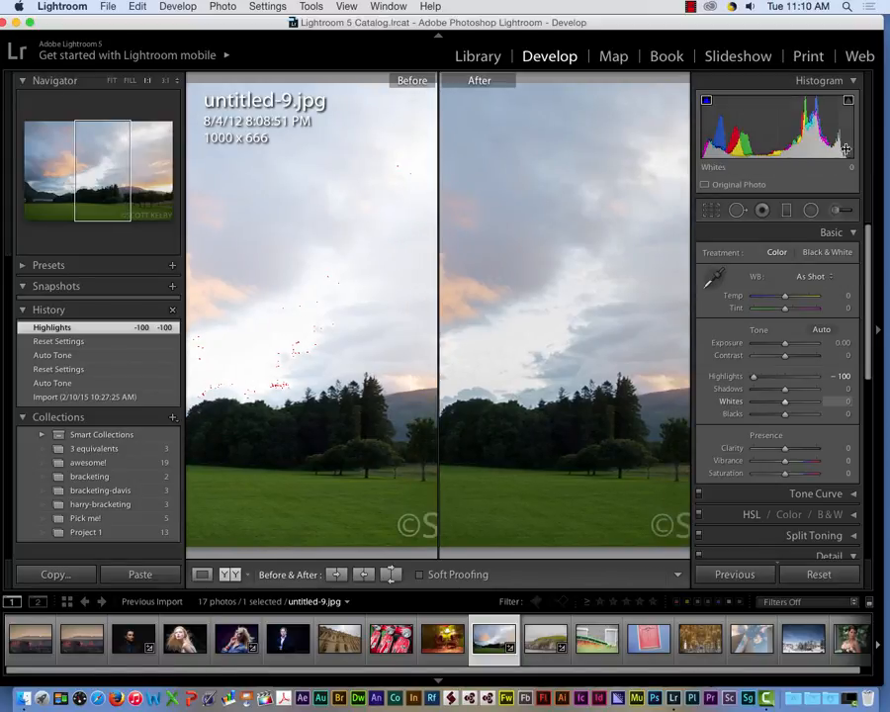
- Raise Whites to +23 and Shadows to +50 and compare the sky and trees with the original
mouse_move(831, 129)
left_mouse_down()
mouse_move(845, 129)
mouse_move(846, 149)
mouse_move(878, 155)
mouse_move(841, 147)
left_mouse_up()
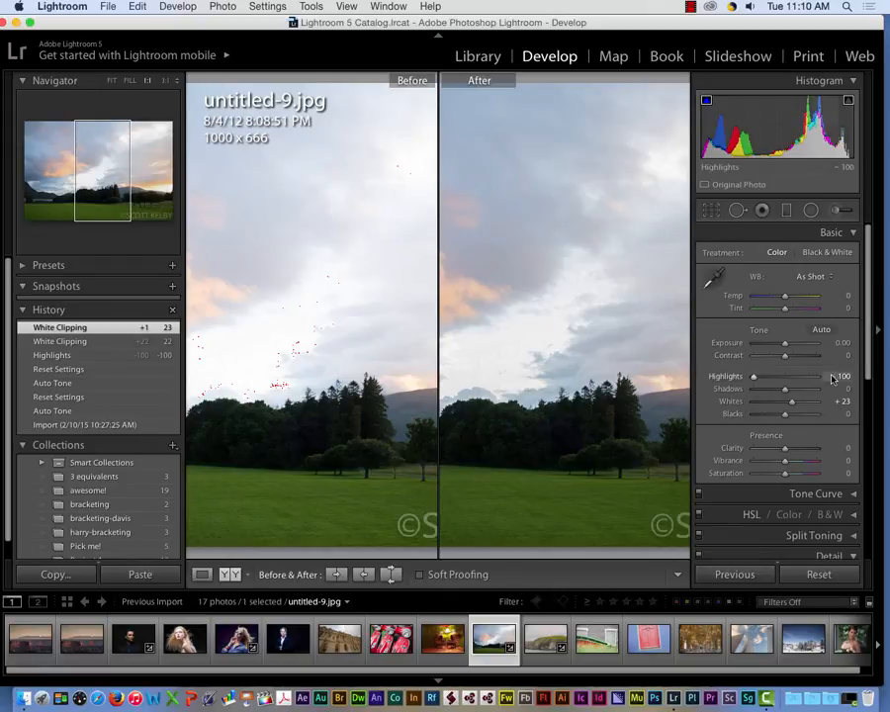
left_click_drag(508, 443, 582, 433)
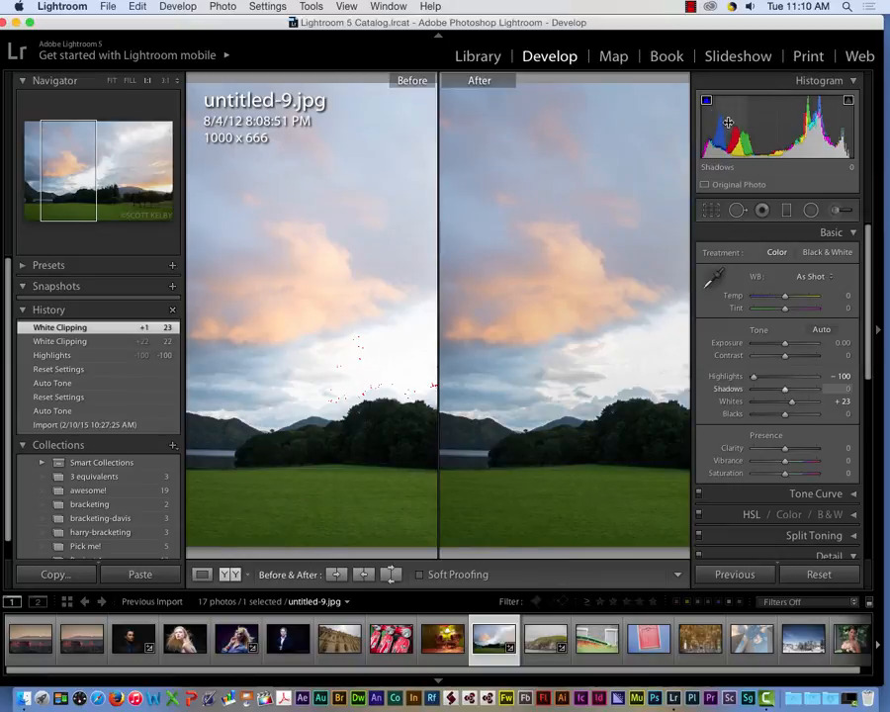
left_click_drag(730, 123, 761, 123)
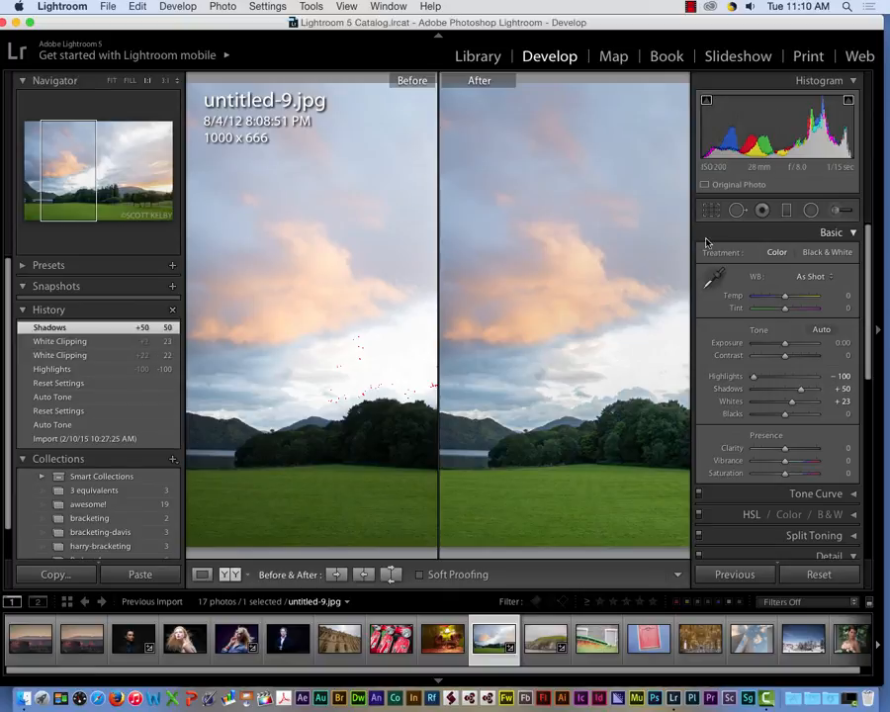
left_click_drag(594, 446, 526, 481)
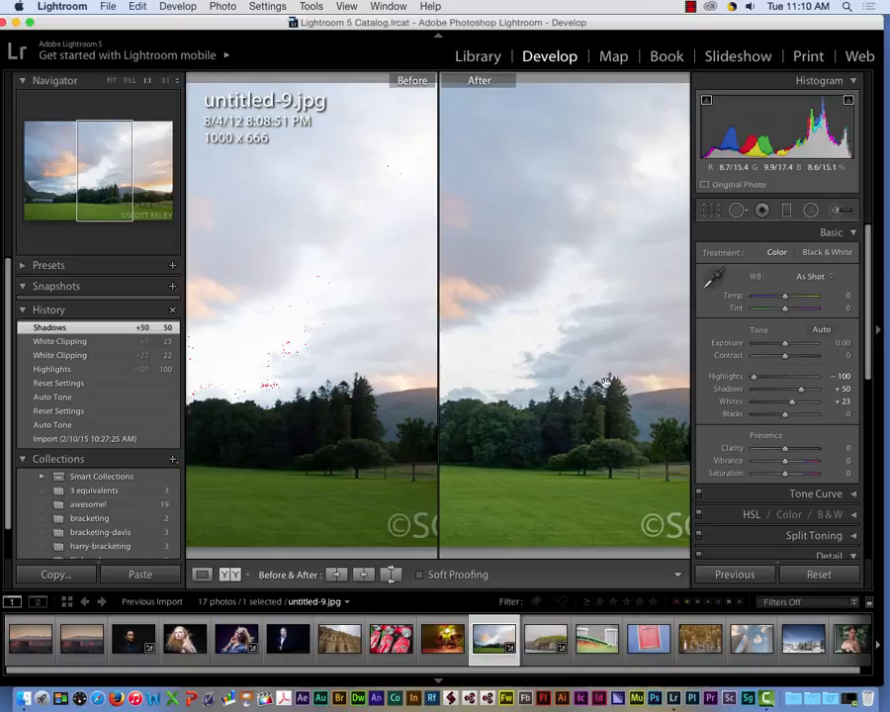
left_click(556, 369)
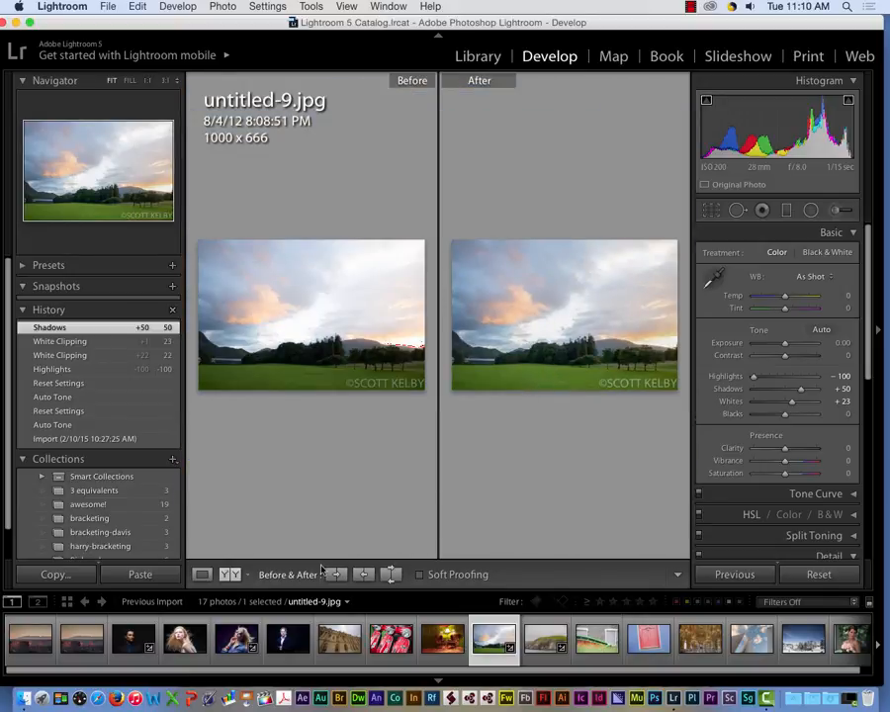
- Fine-tune the tone in the enlarged single-photo view: Shadows +42, Whites -11 and Blacks +3
key("y")
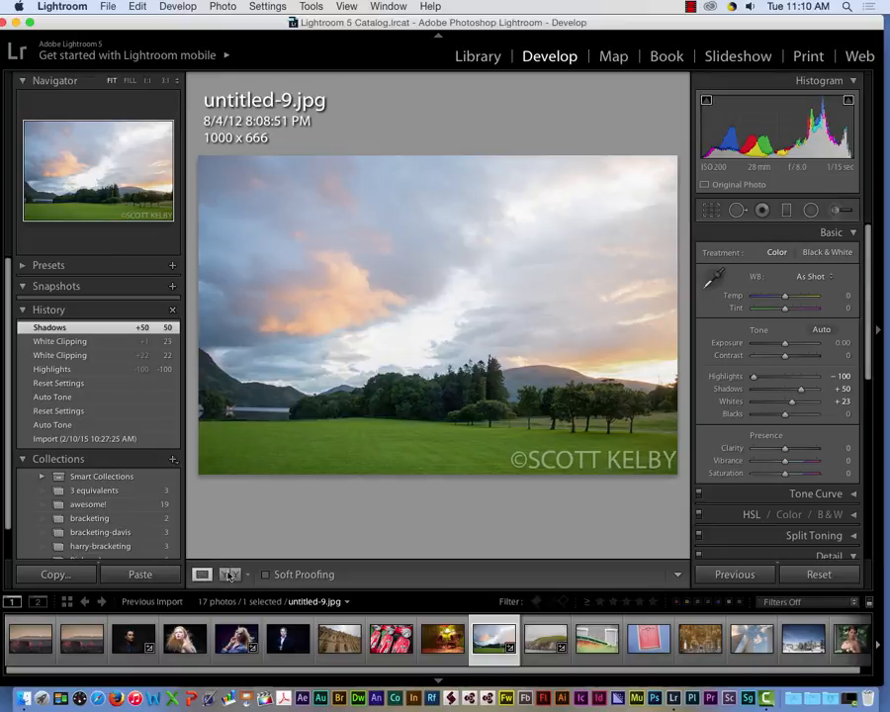
left_click(363, 451)
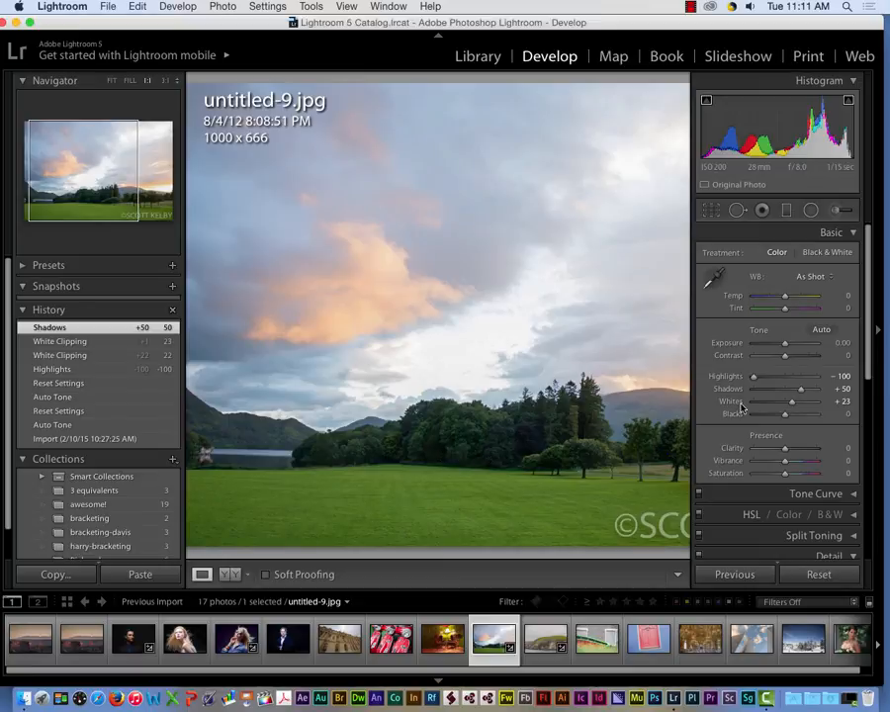
left_click_drag(802, 388, 809, 393)
left_click_drag(819, 392, 802, 391)
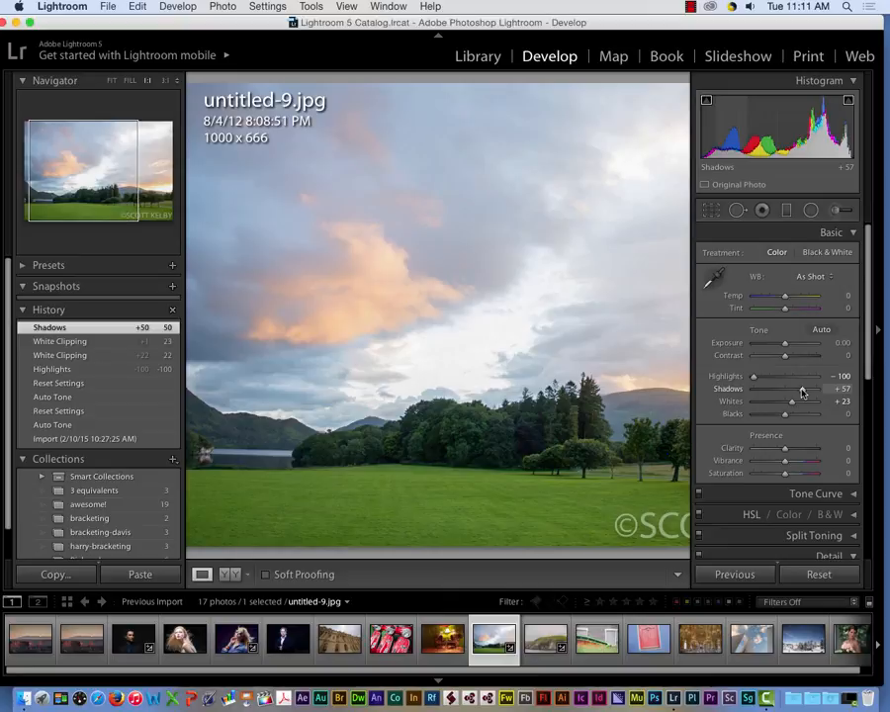
left_click_drag(801, 392, 781, 403)
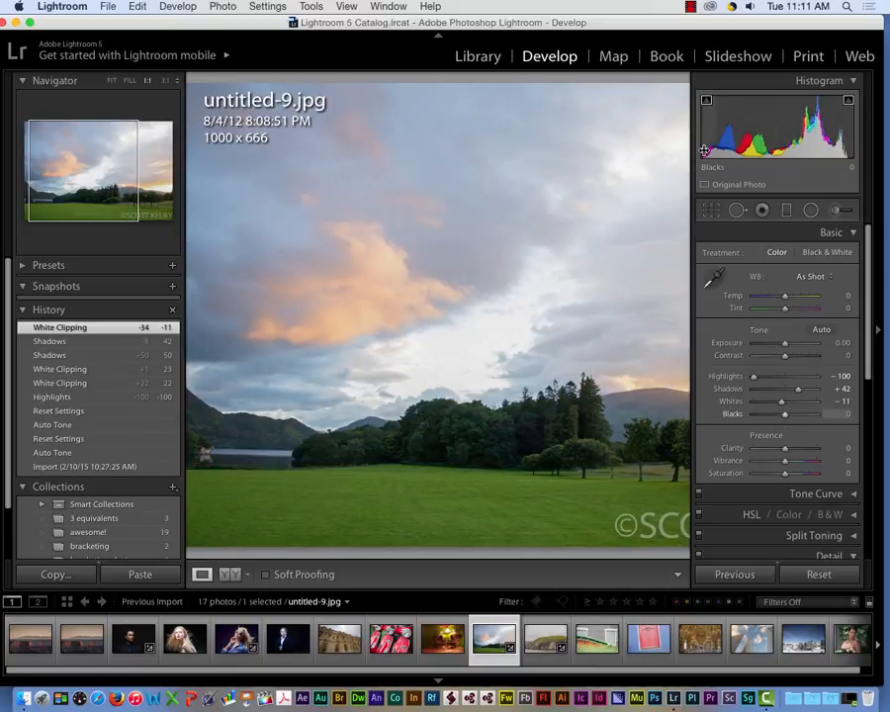
mouse_move(785, 413)
left_mouse_down()
mouse_move(810, 416)
mouse_move(767, 419)
mouse_move(788, 416)
left_mouse_up()
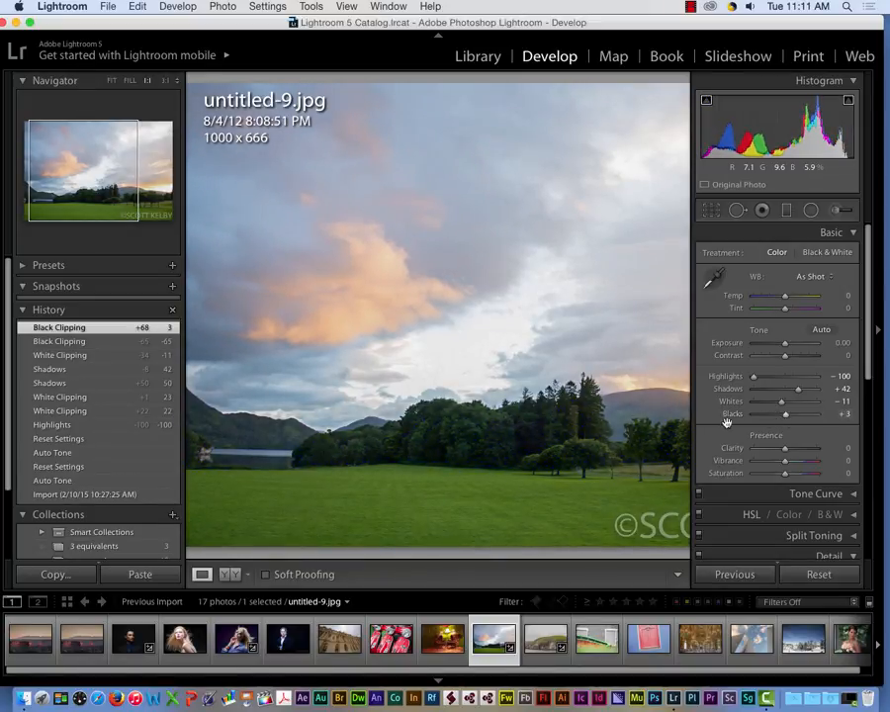
- Compare the finished edit with the original photo in the side-by-side Before and After view
left_click(235, 574)
left_click(313, 466)
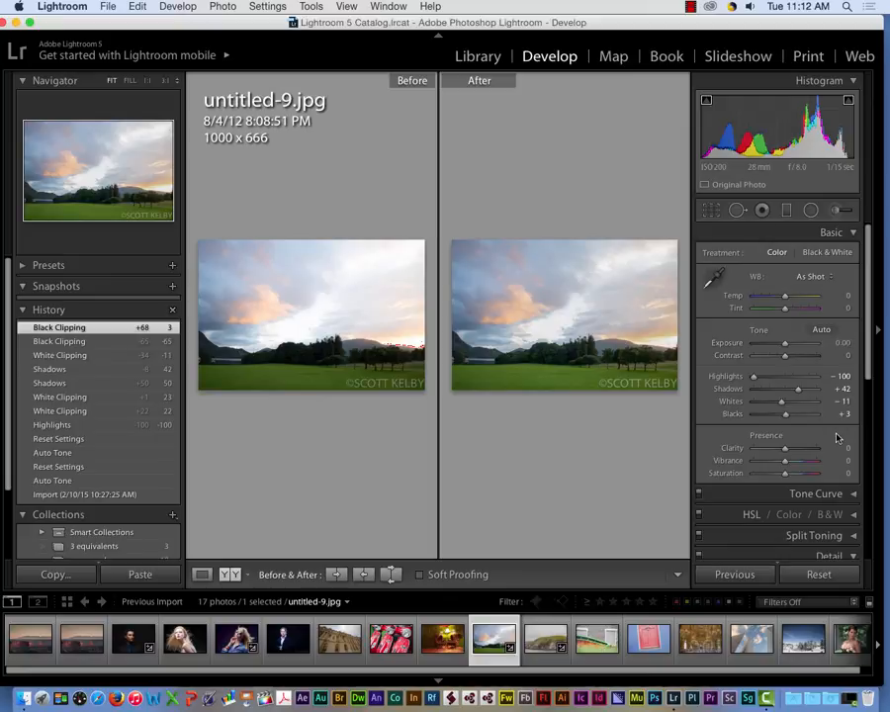
left_click(690, 7)
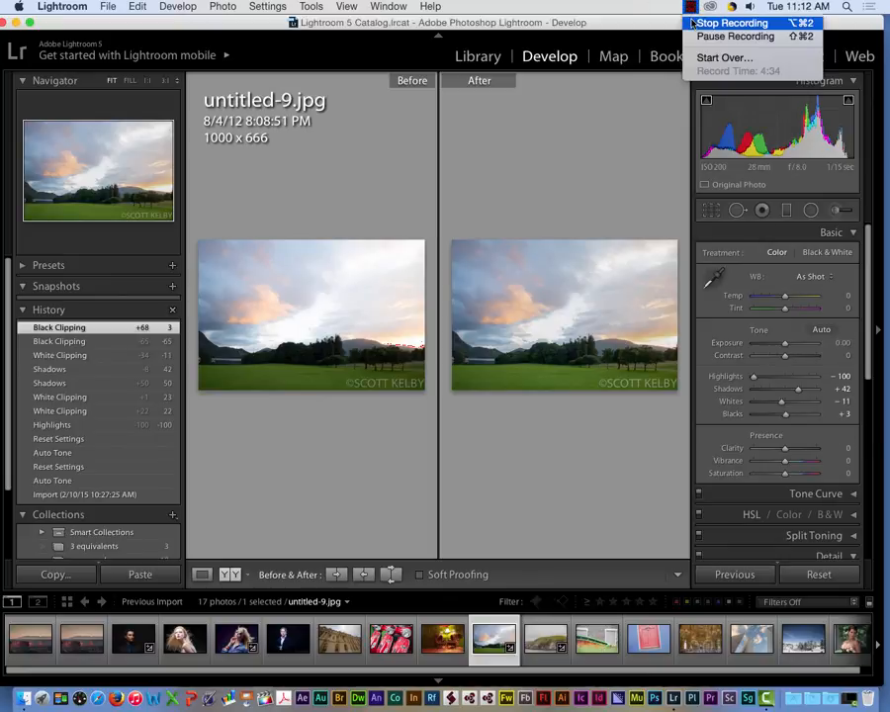